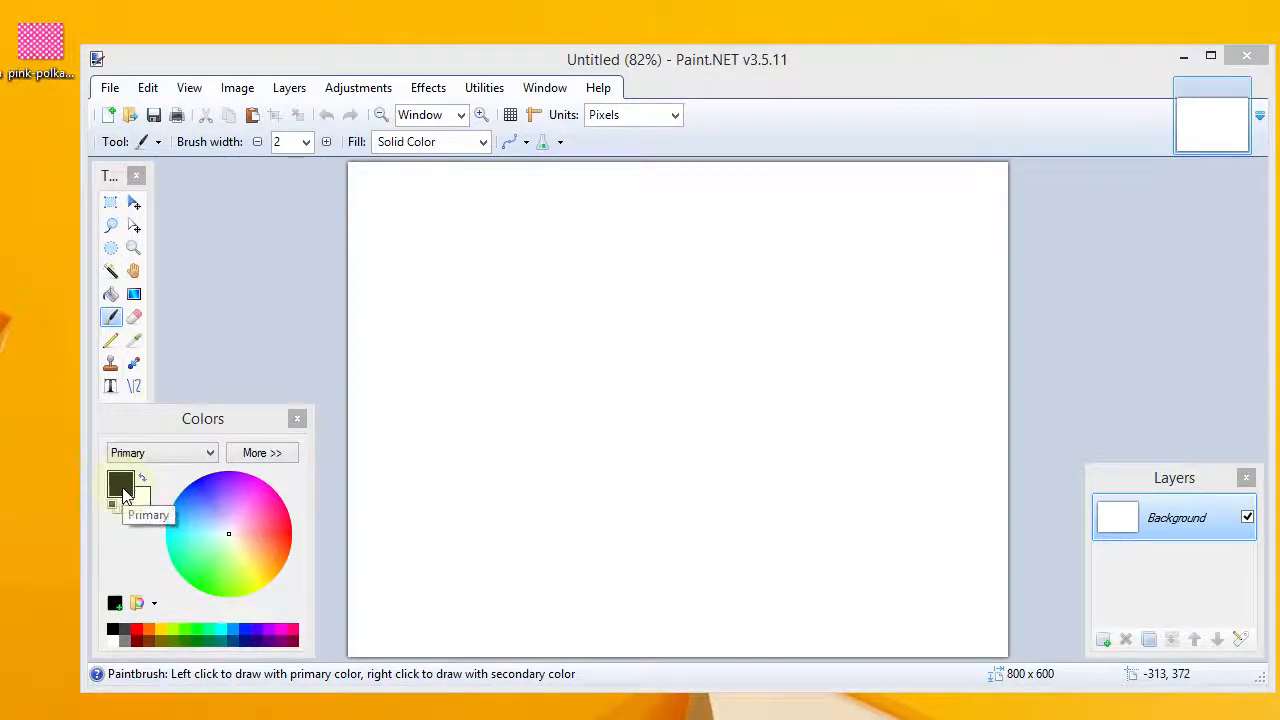
Step: Fill the entire blank canvas with black using the Paint Bucket
click(111, 294)
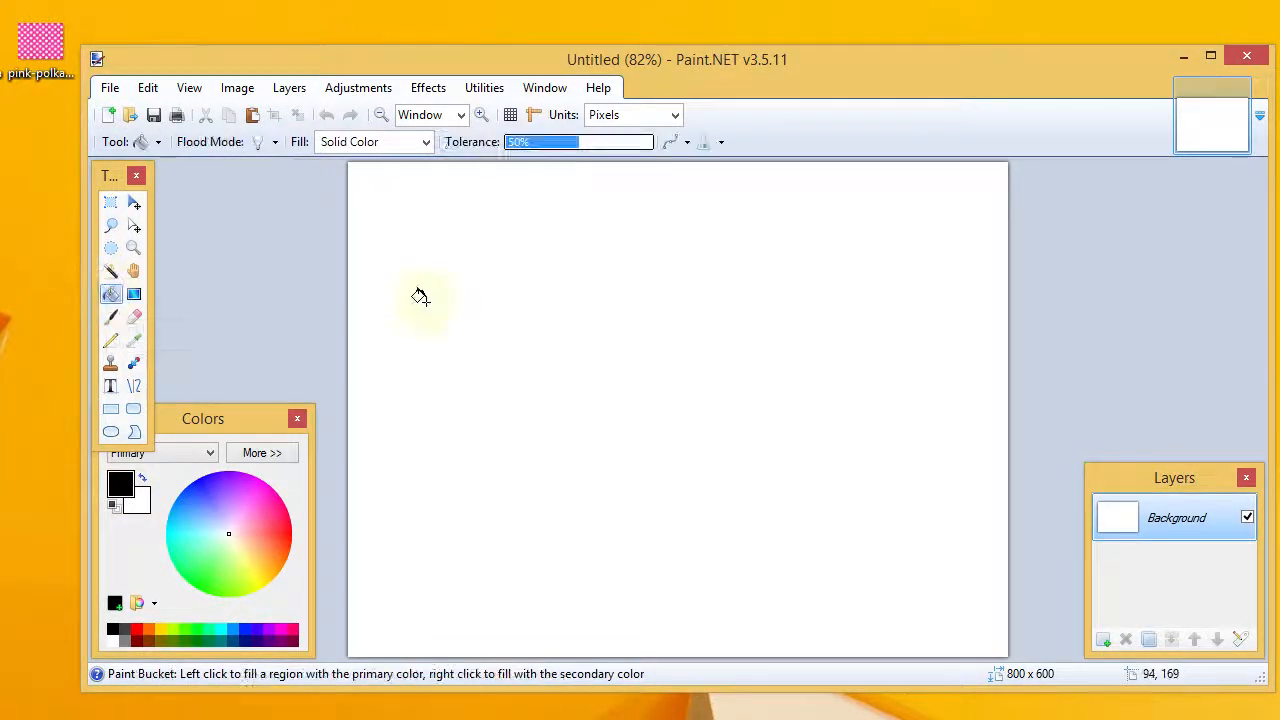
click(489, 278)
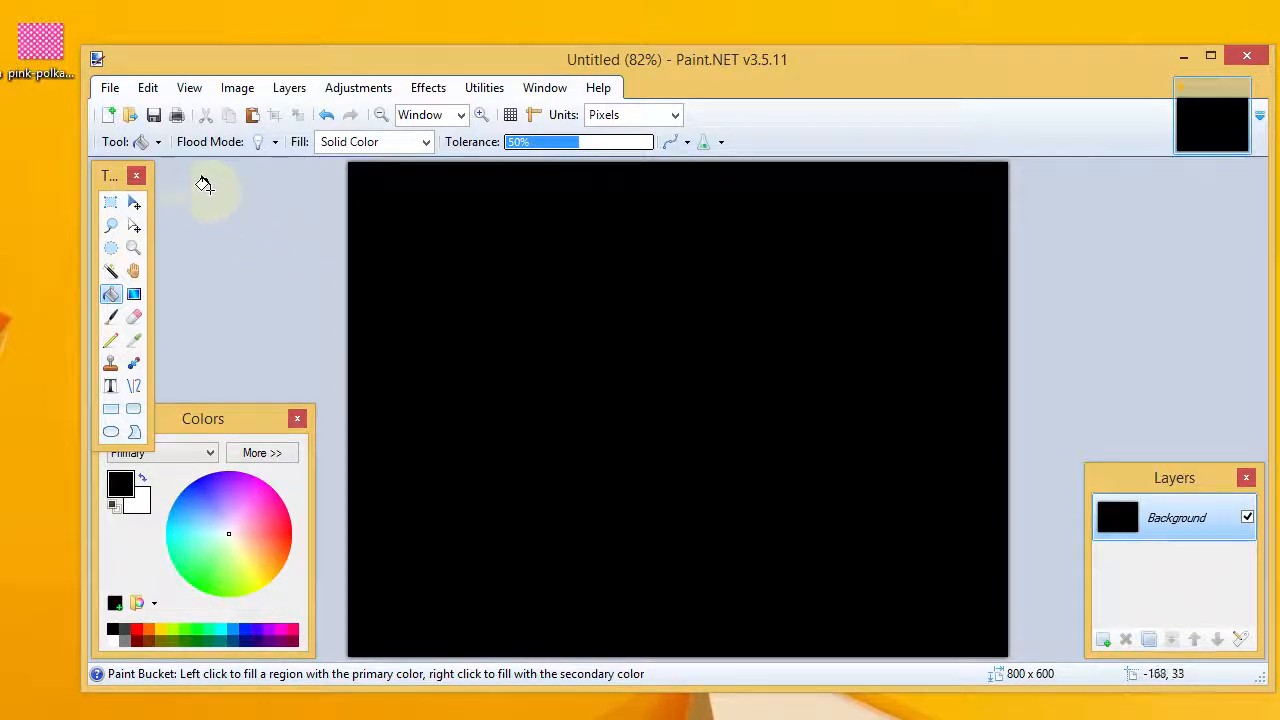
Step: Add the pink polka-dot image as a new layer beneath the black Background layer and clear the selection
double_click(40, 48)
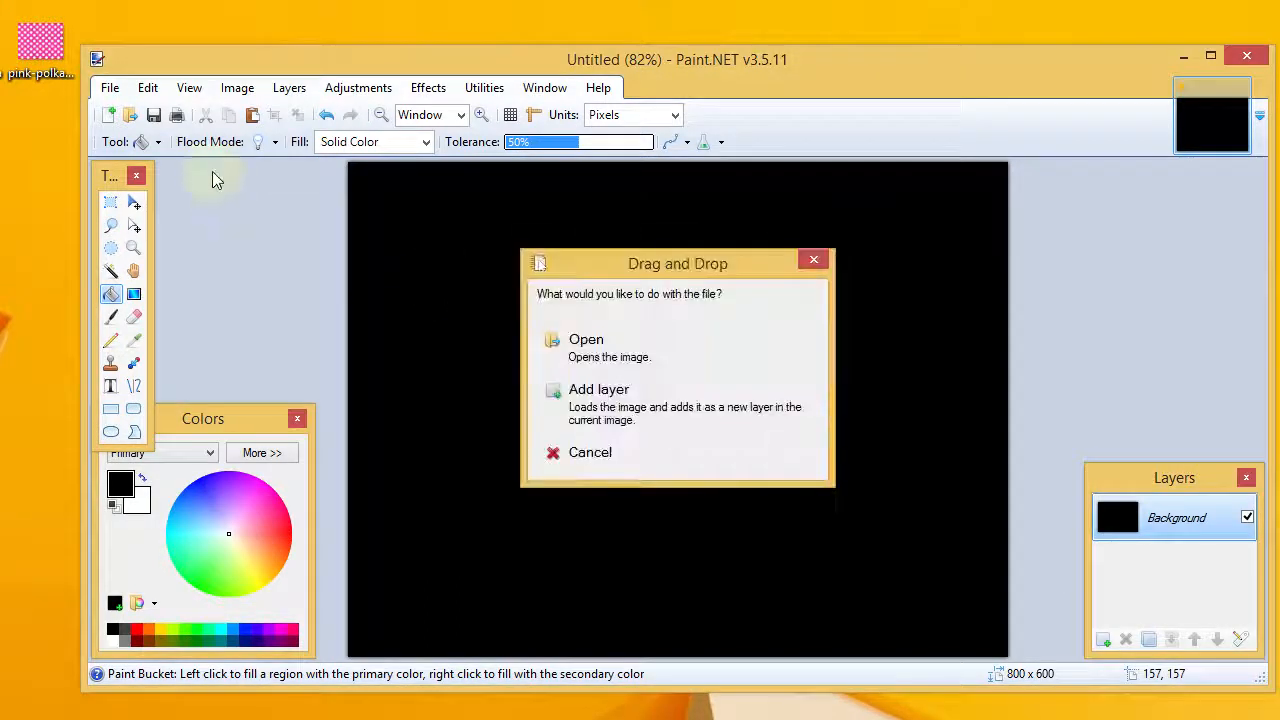
click(647, 412)
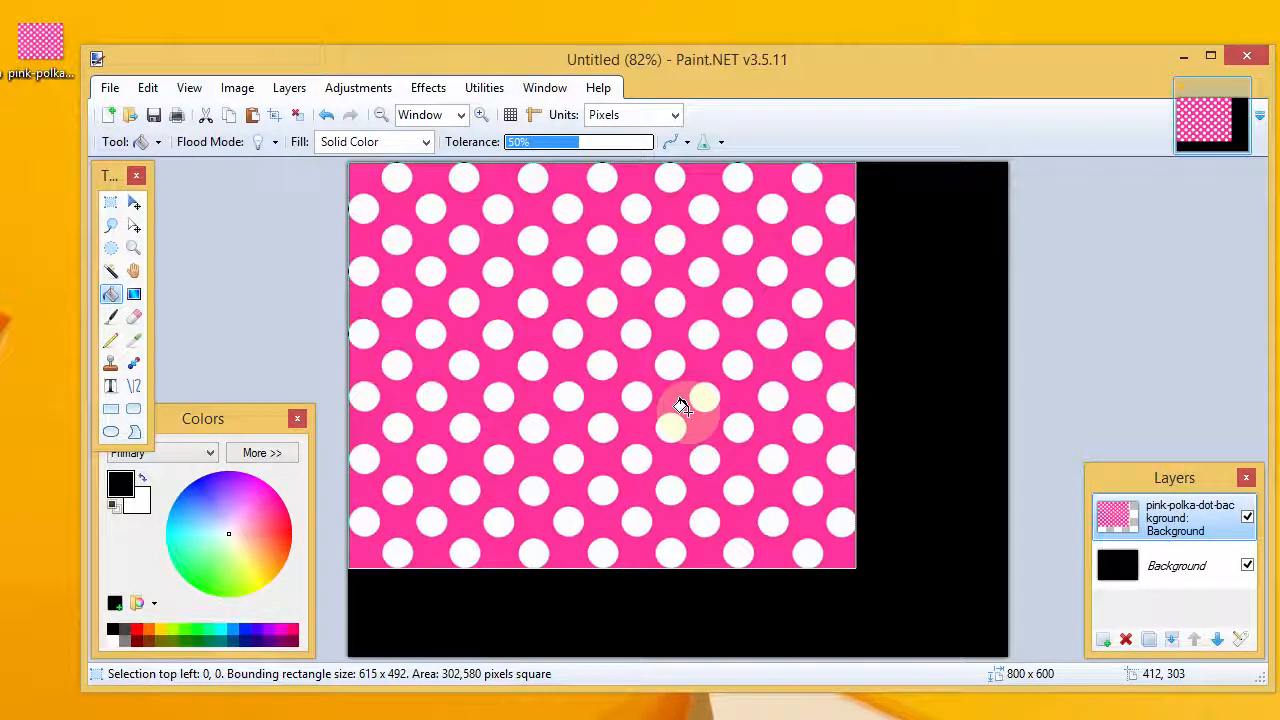
click(1218, 641)
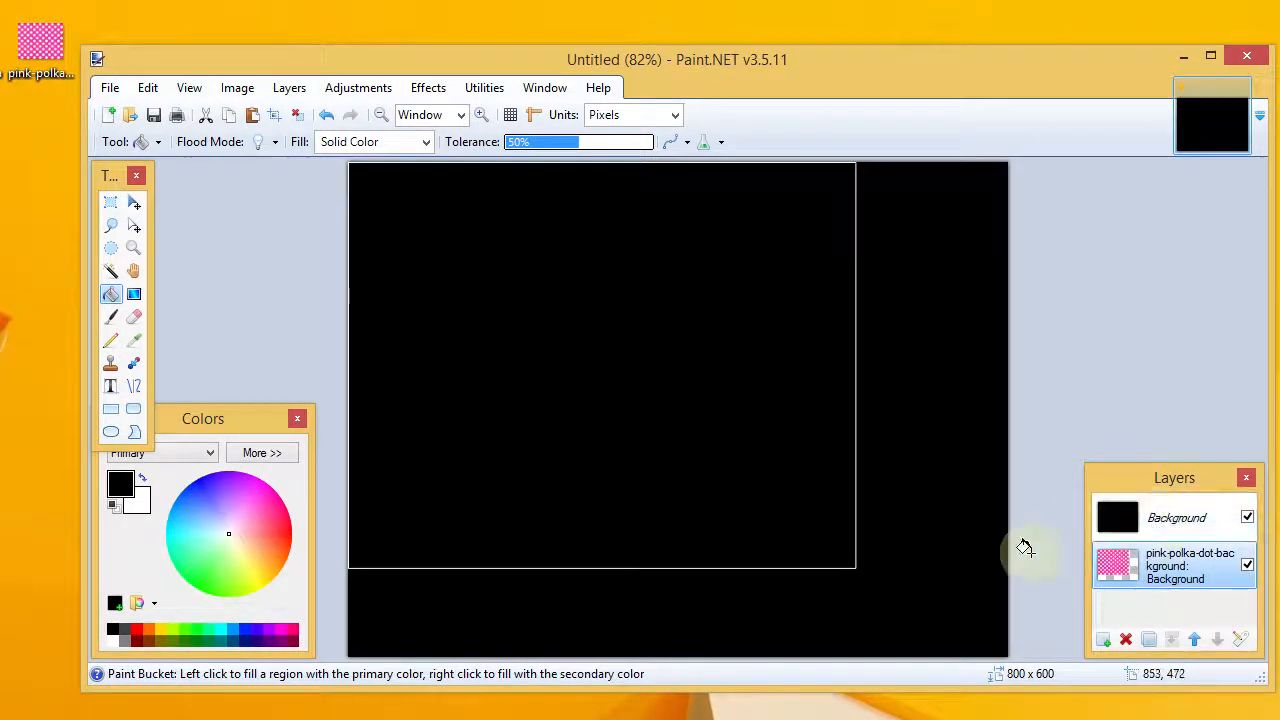
click(117, 207)
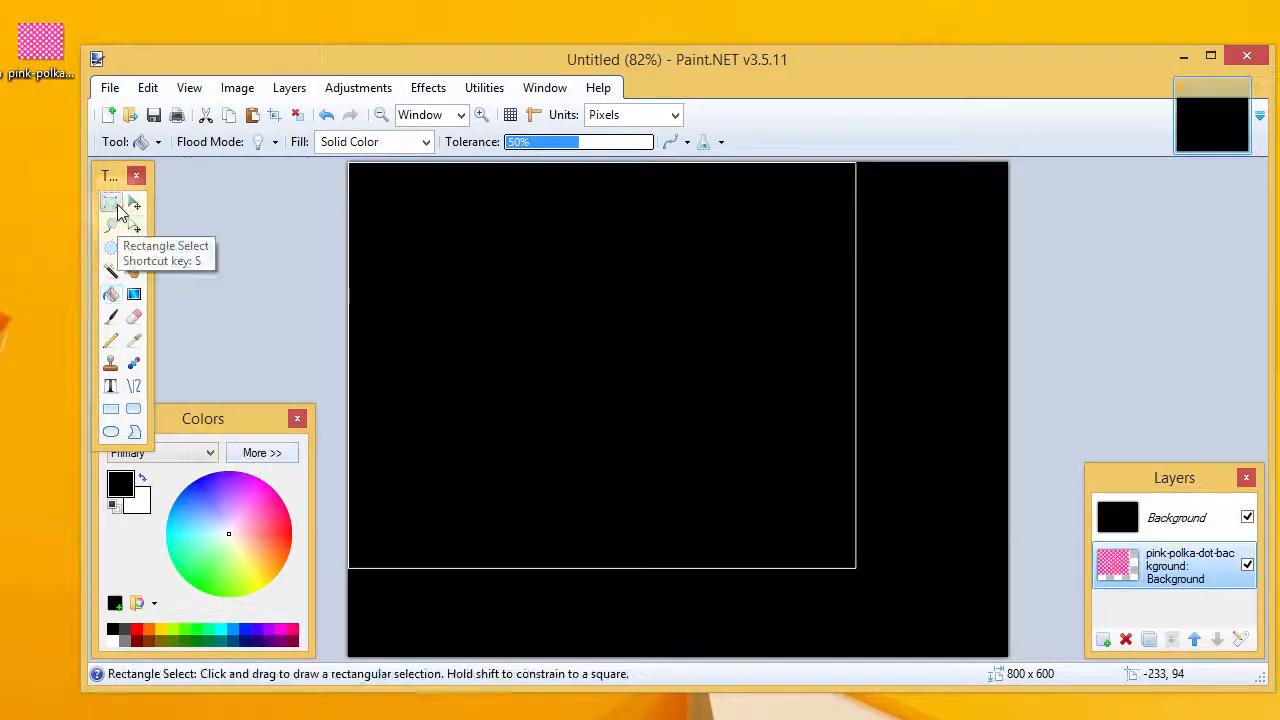
click(906, 540)
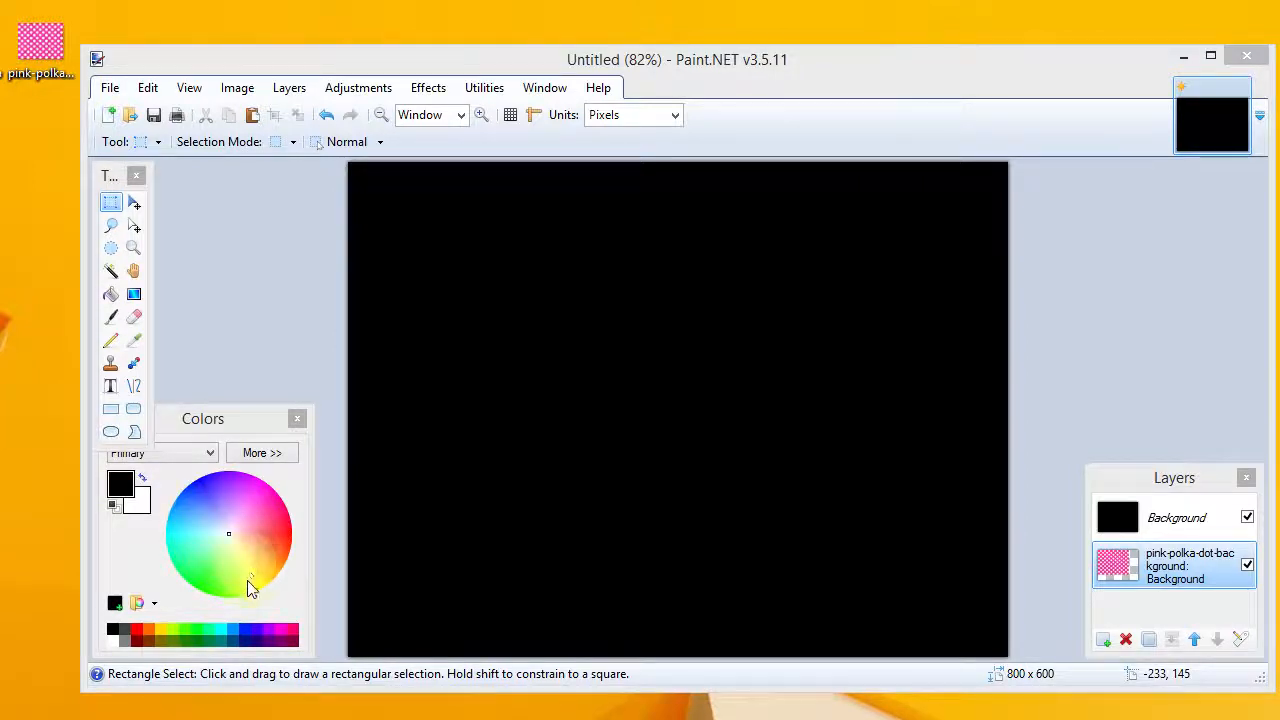
Step: Set the primary color to blue and the Text tool's font size to 144
click(221, 628)
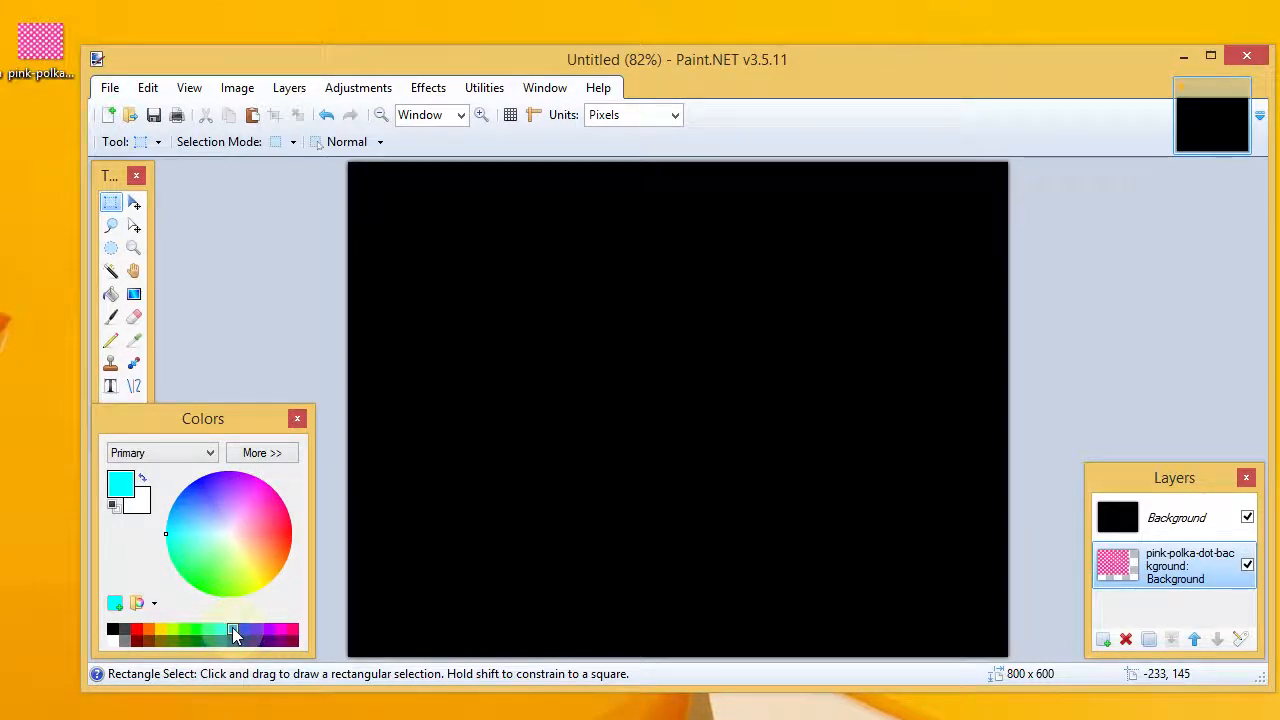
click(232, 628)
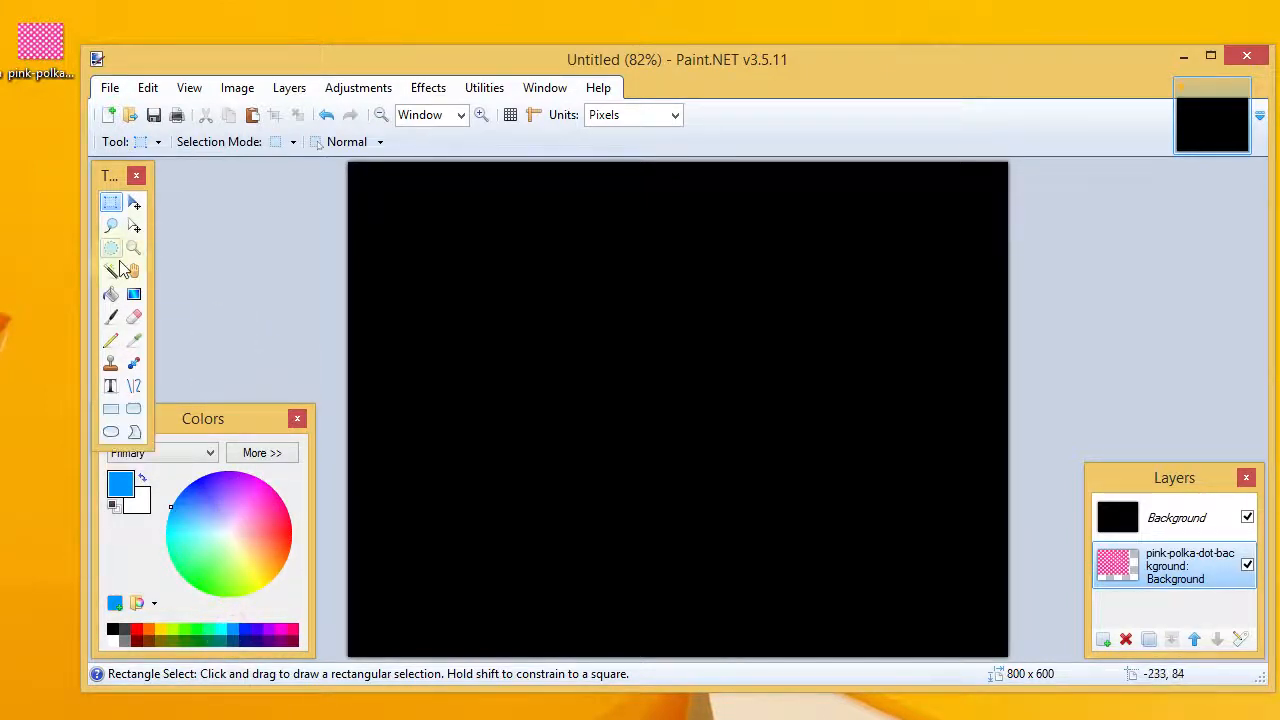
click(112, 390)
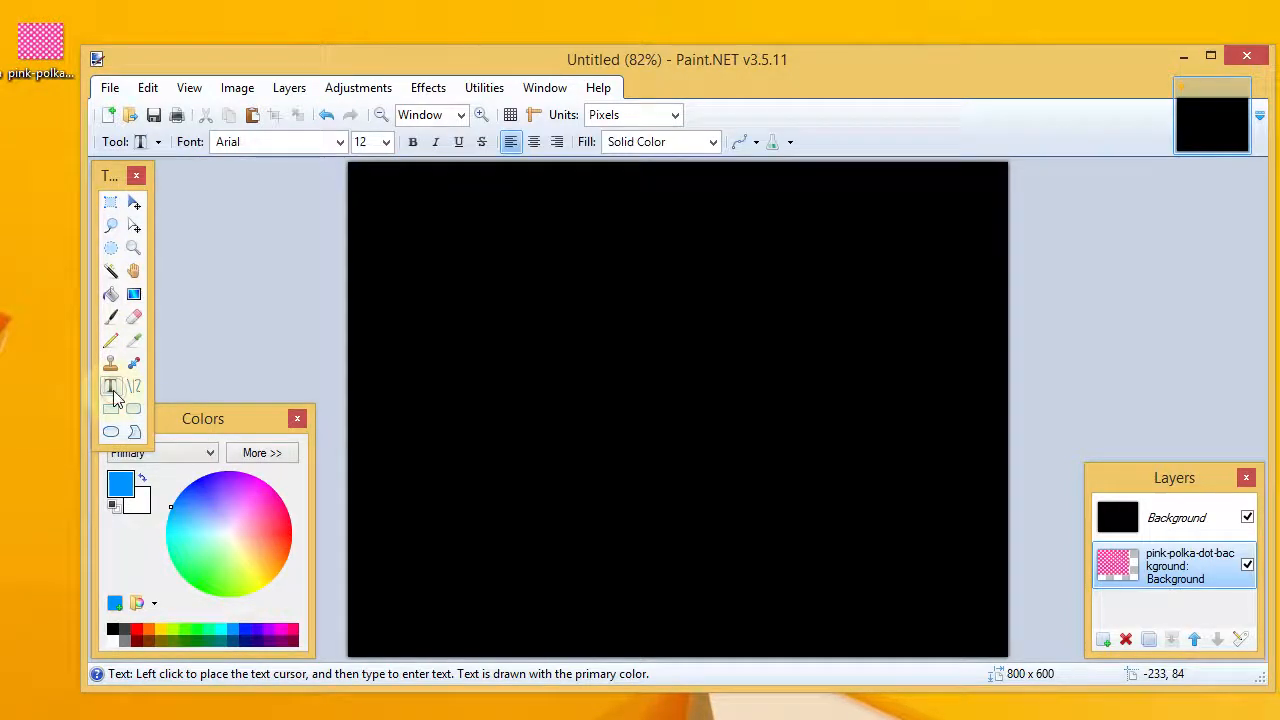
click(386, 143)
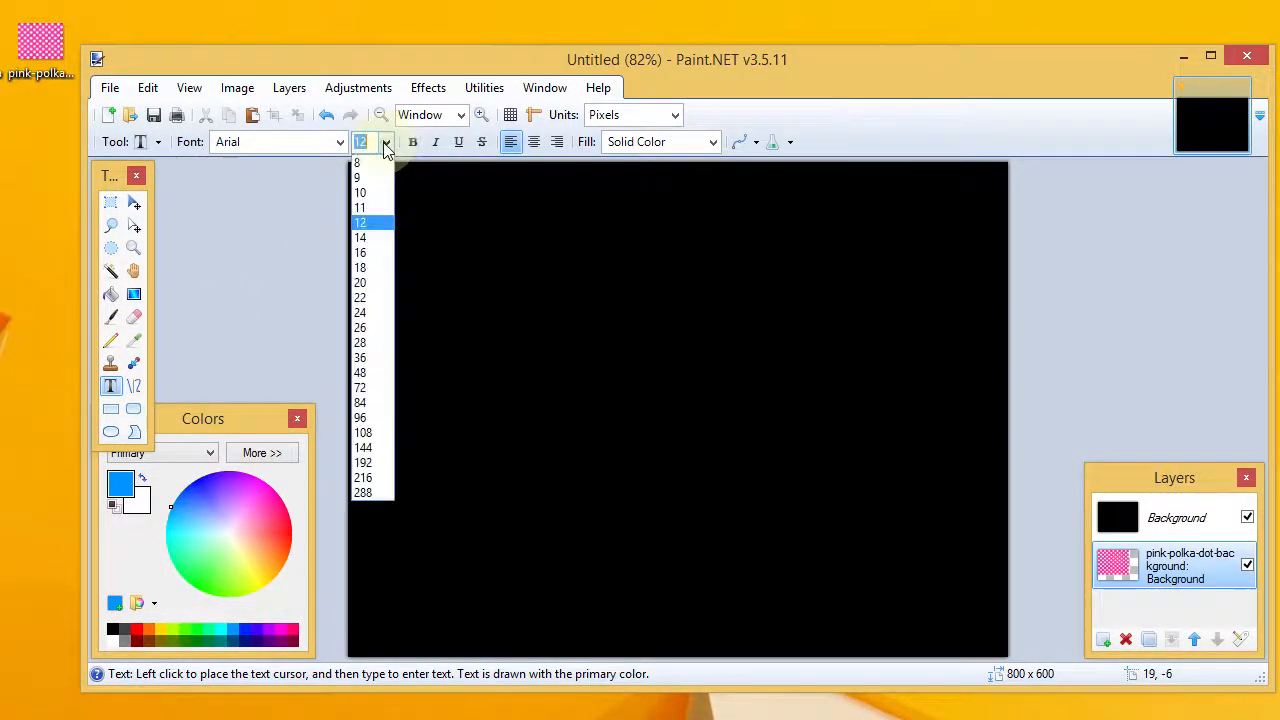
click(364, 448)
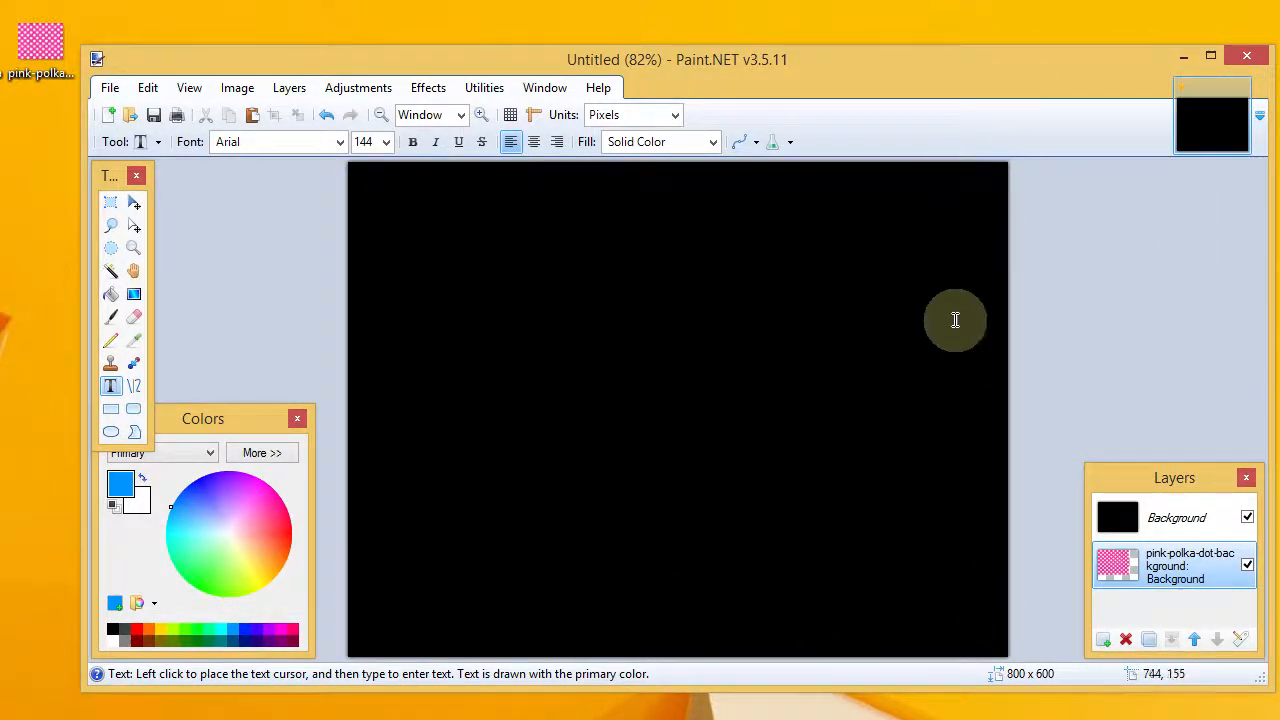
Step: Make the black Background layer active, hiding it briefly to check the polka-dot layer underneath and showing it again
click(404, 284)
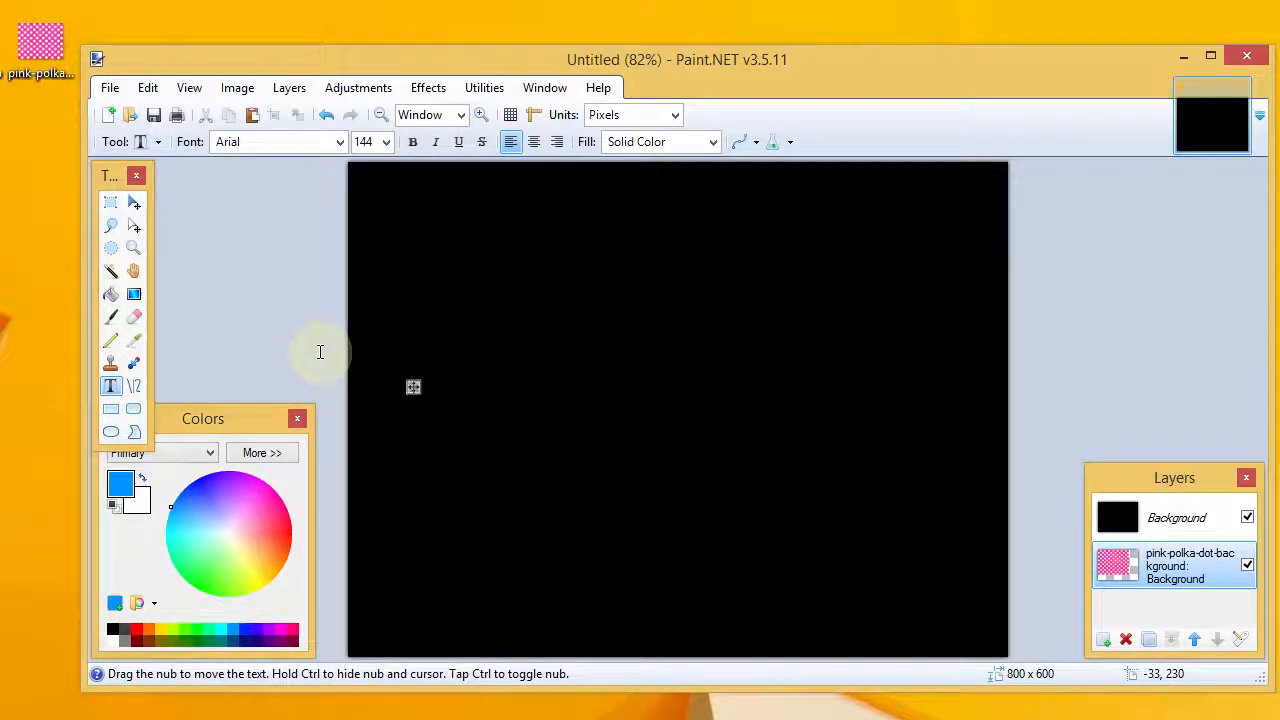
text(h)
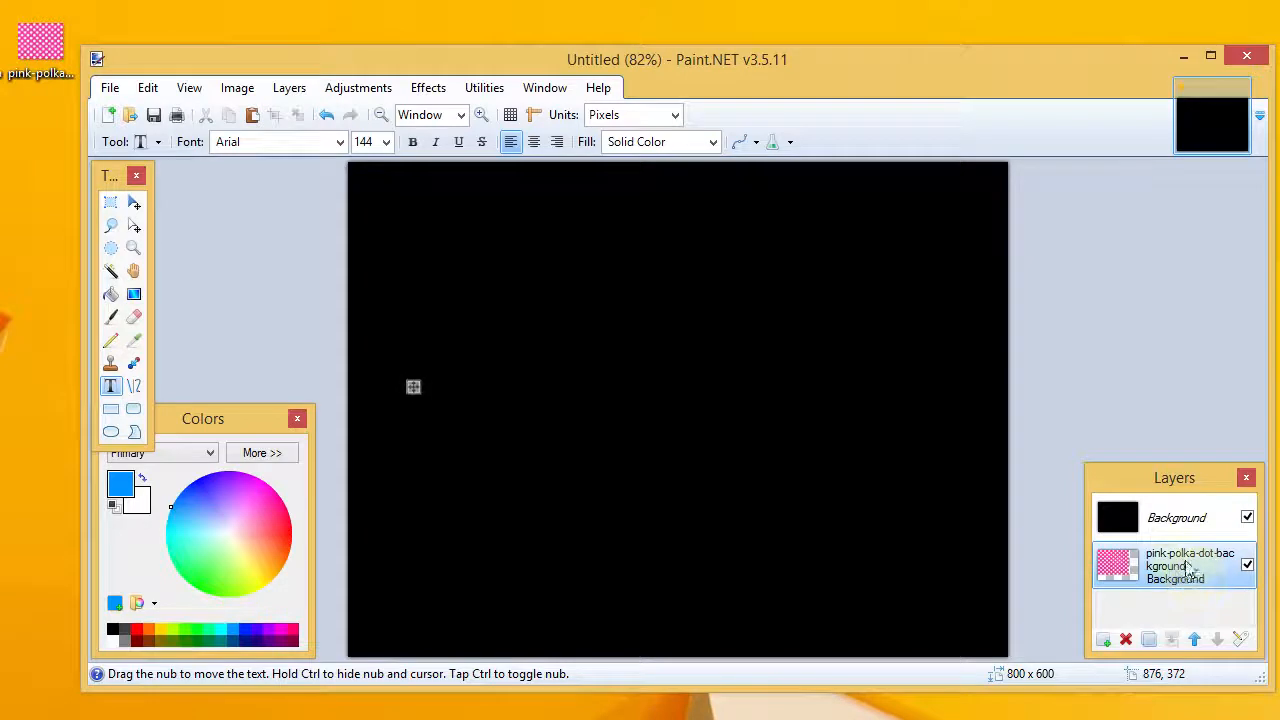
click(1247, 518)
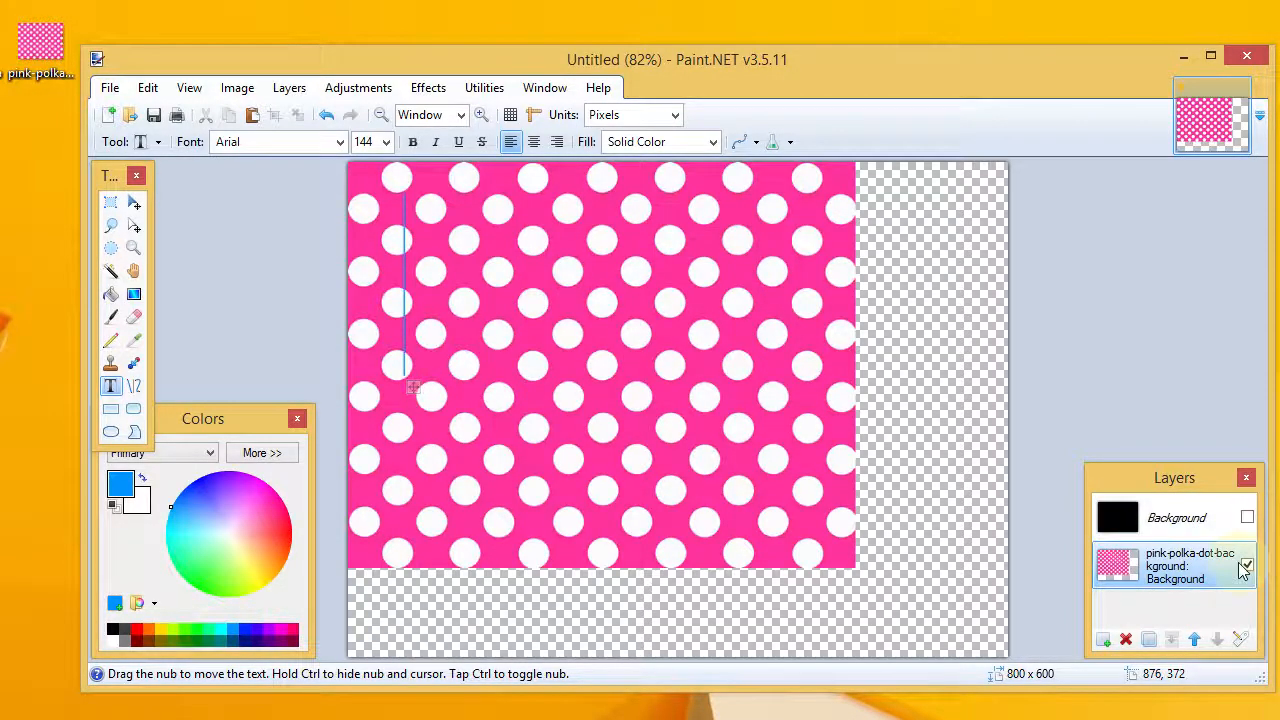
click(1196, 520)
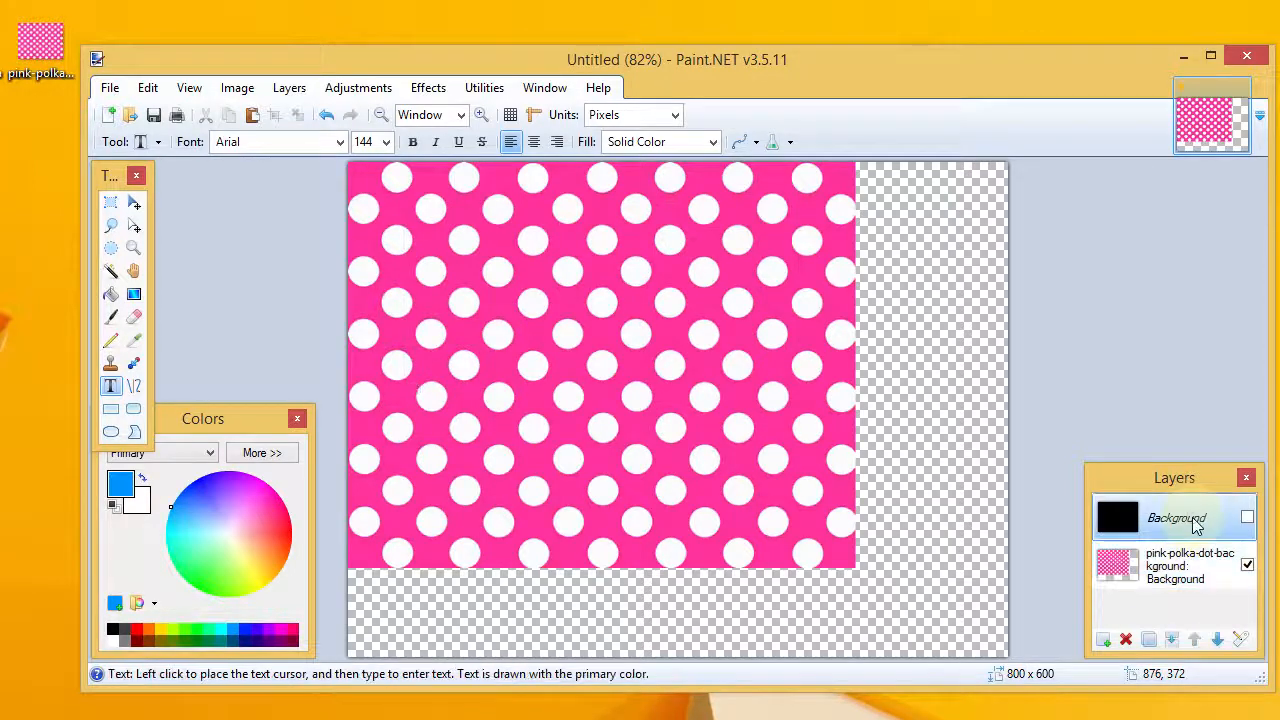
click(1247, 518)
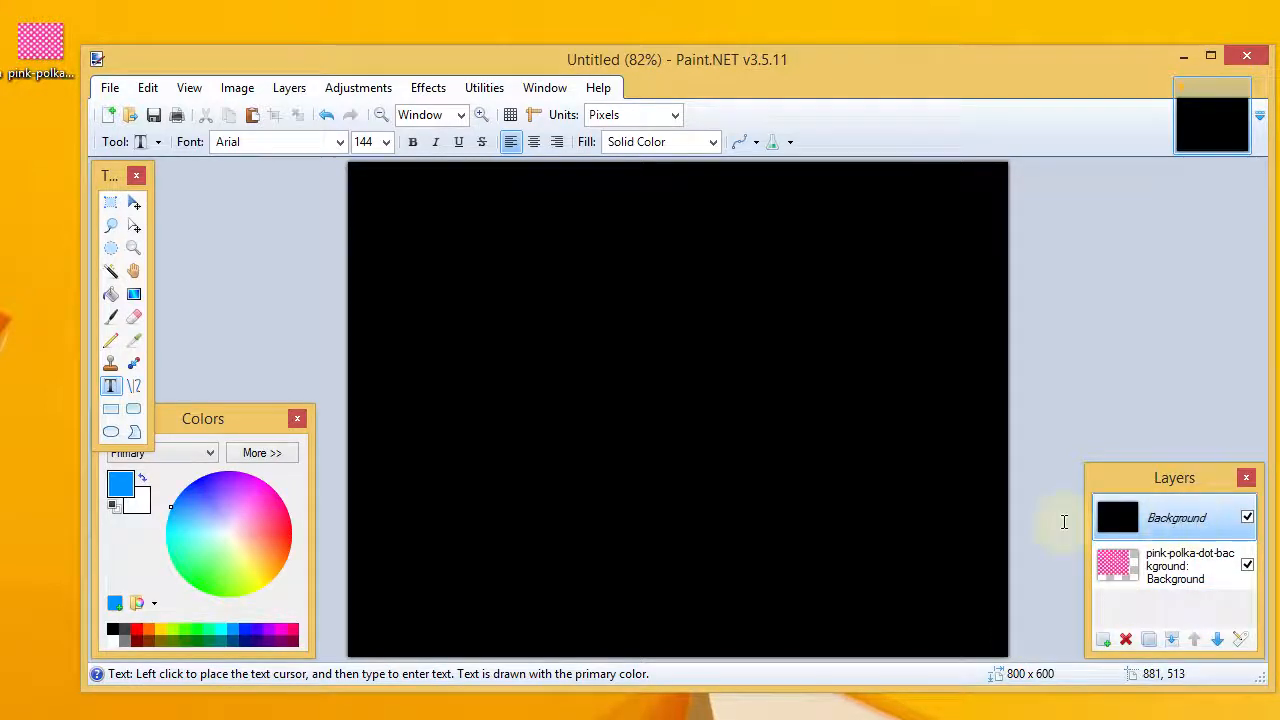
Step: Add the text "3D" in the upper-left area of the black Background layer
click(394, 300)
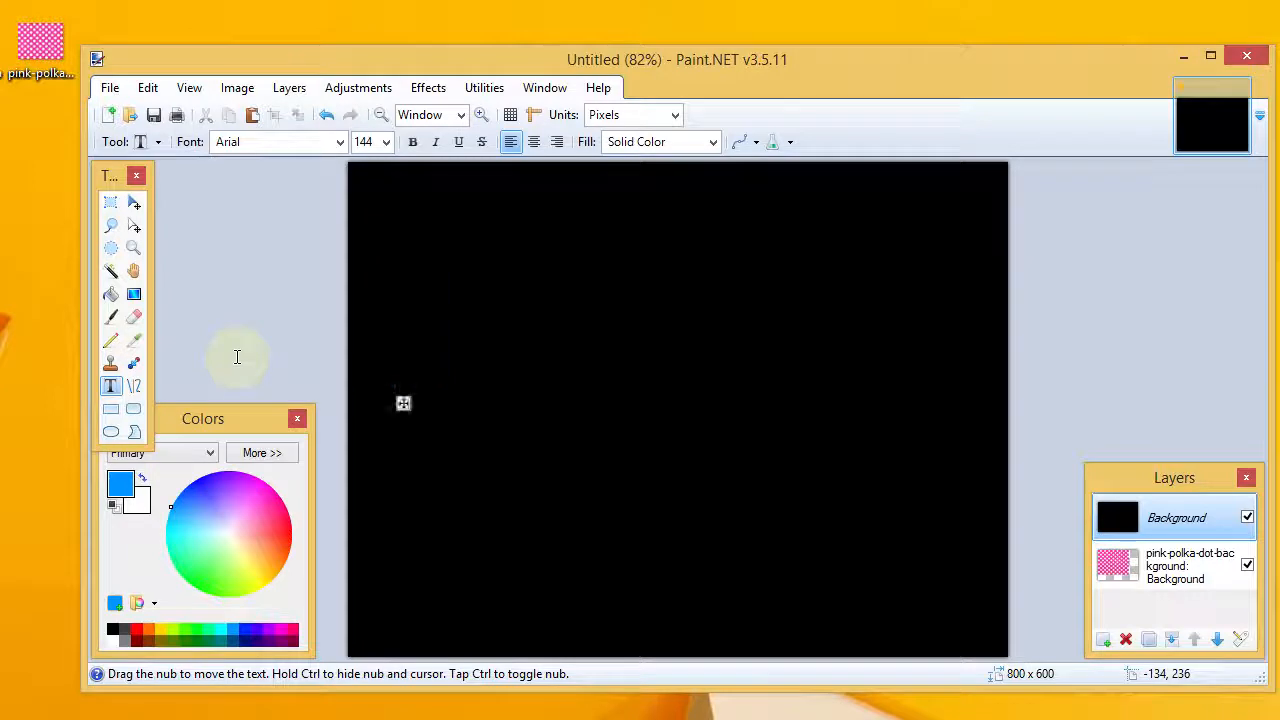
text(3)
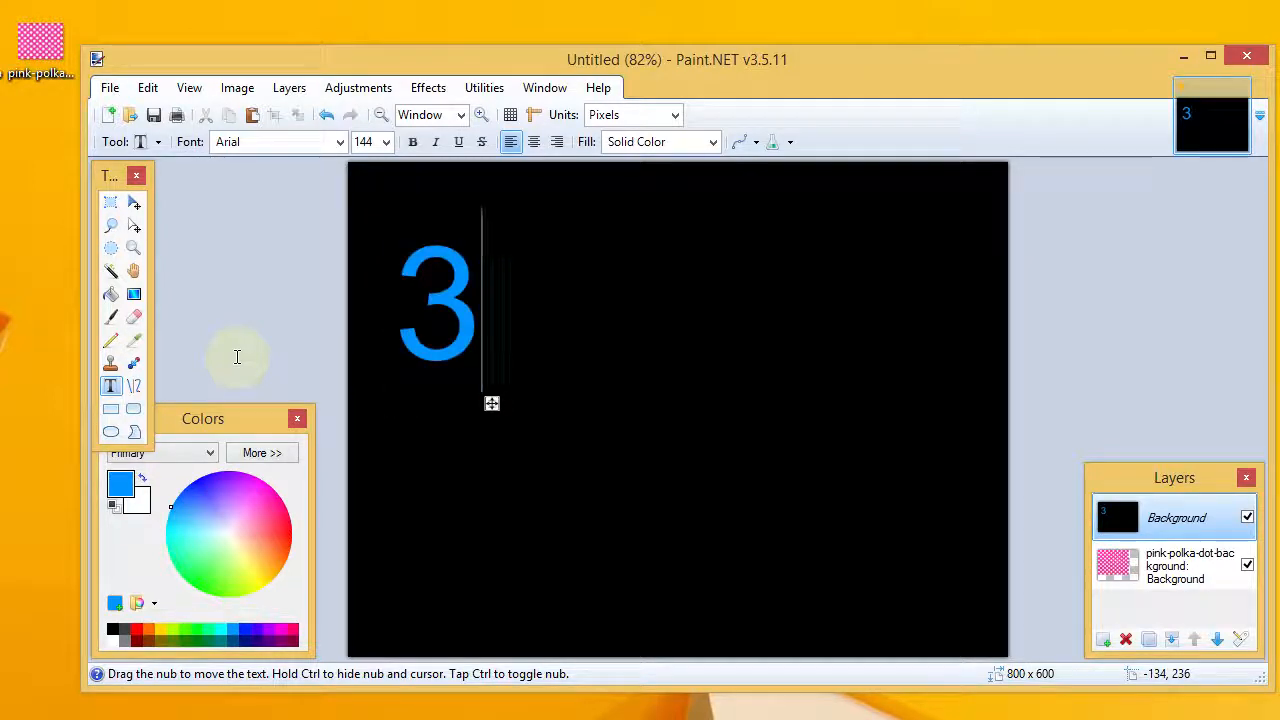
text(D)
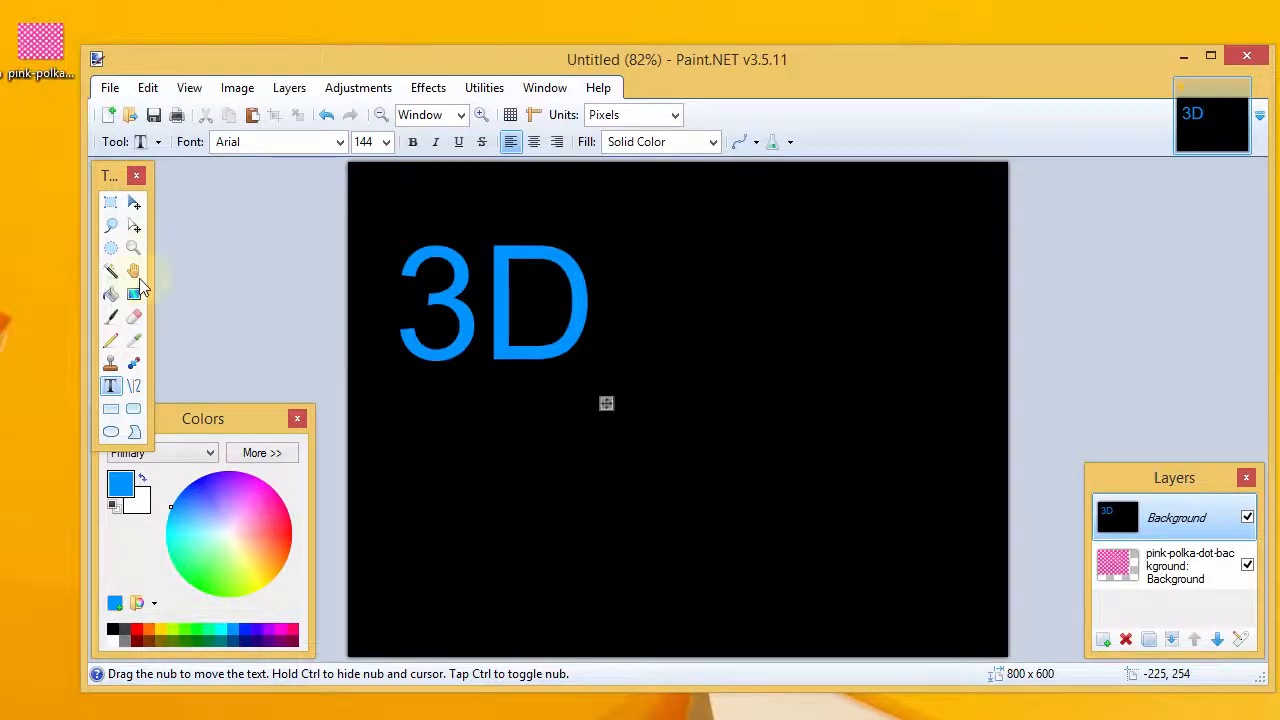
Step: Select both letters of the 3D text with the Magic Wand at 50% tolerance and copy them
click(111, 270)
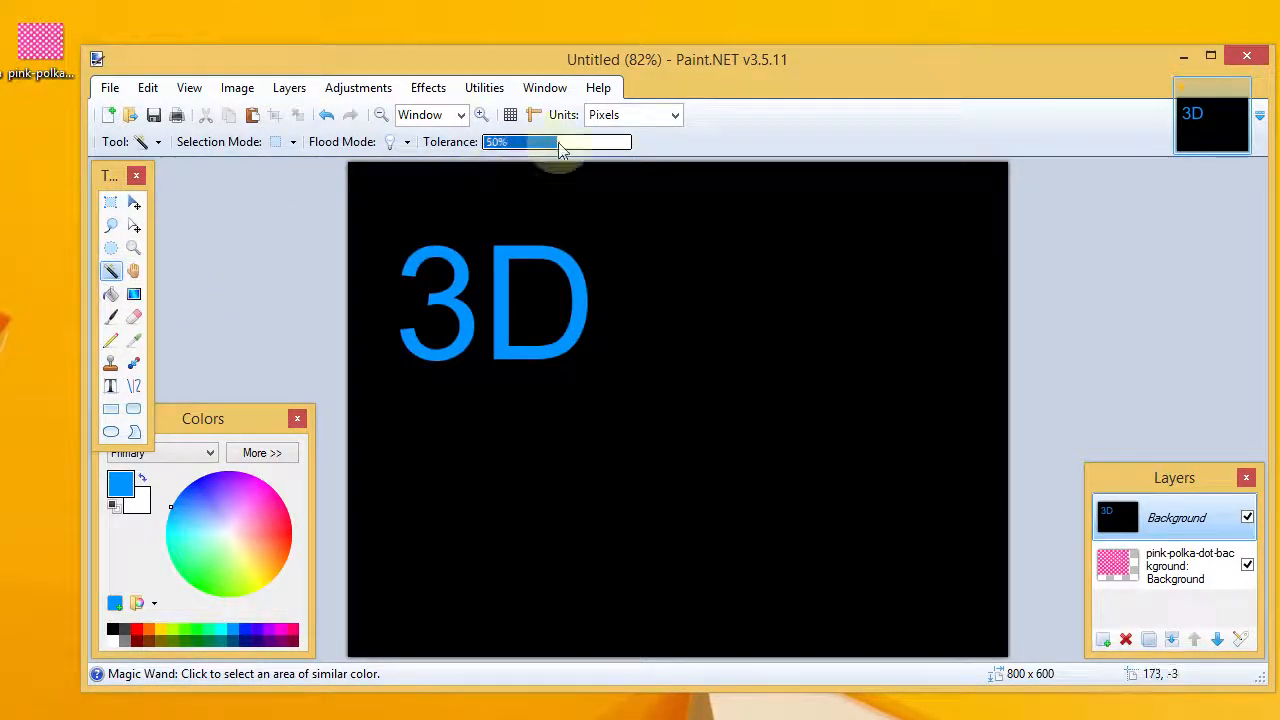
click(437, 252)
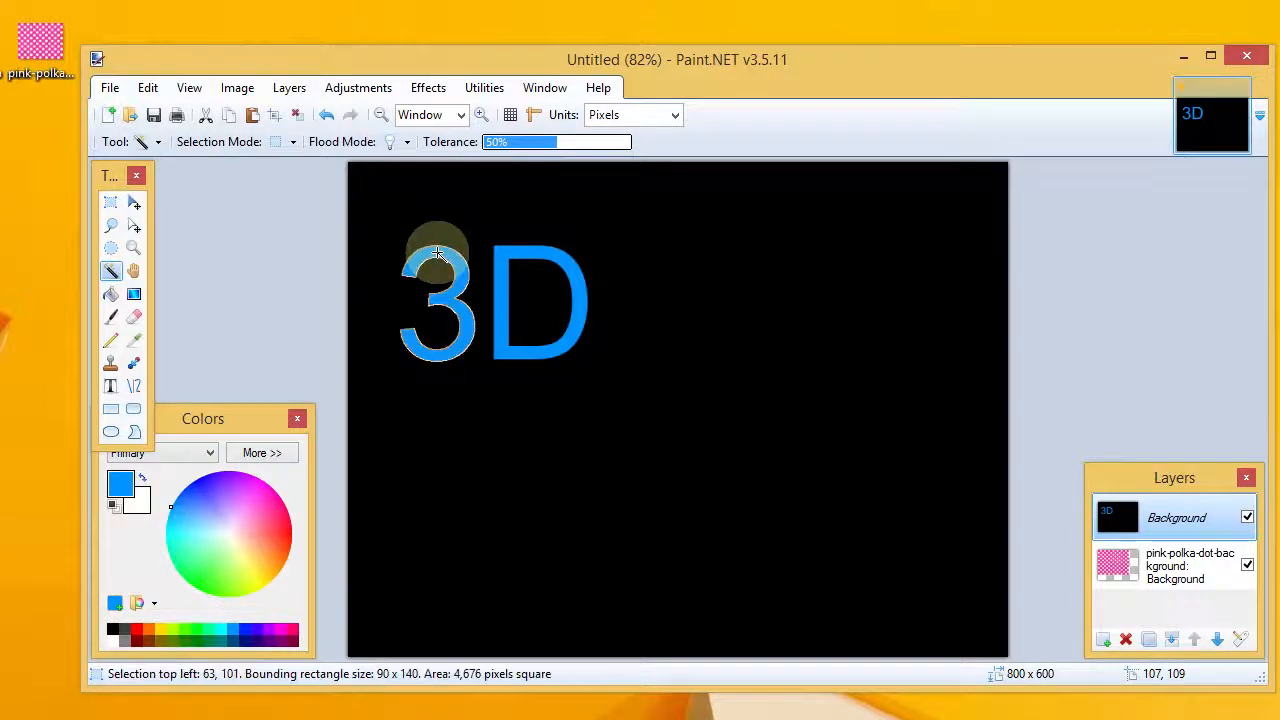
ctrl+click(501, 259)
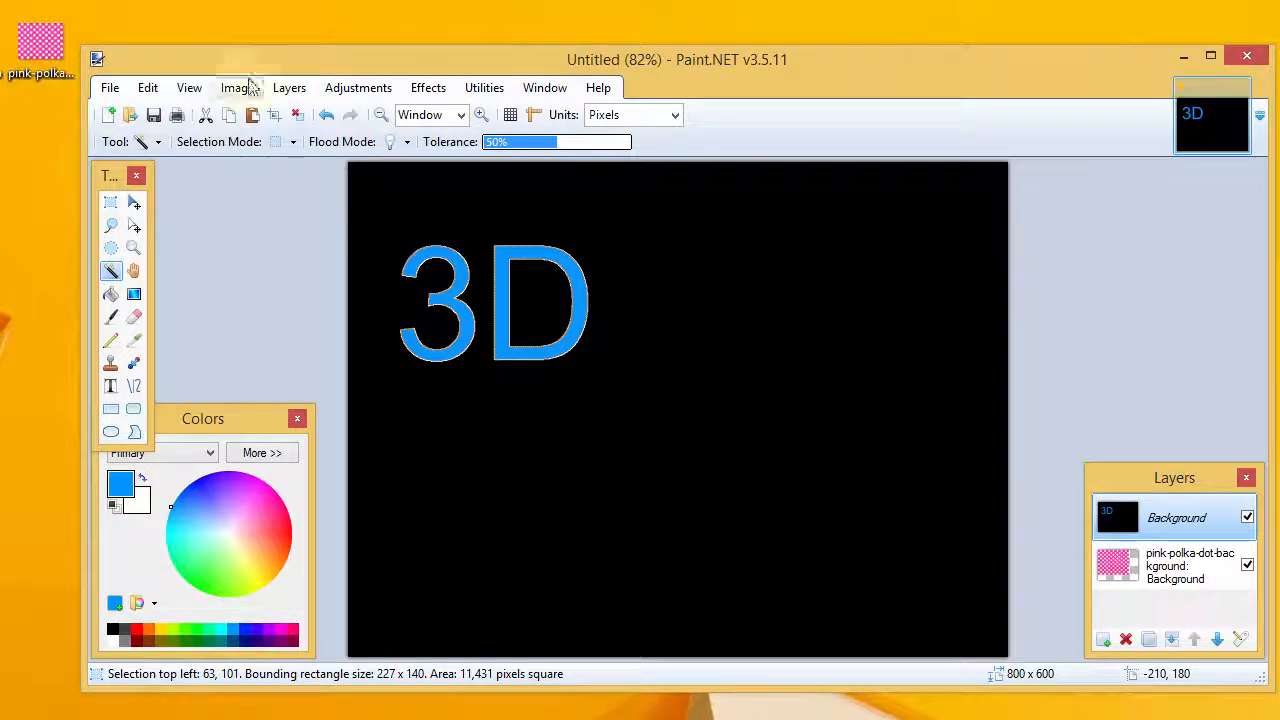
click(150, 89)
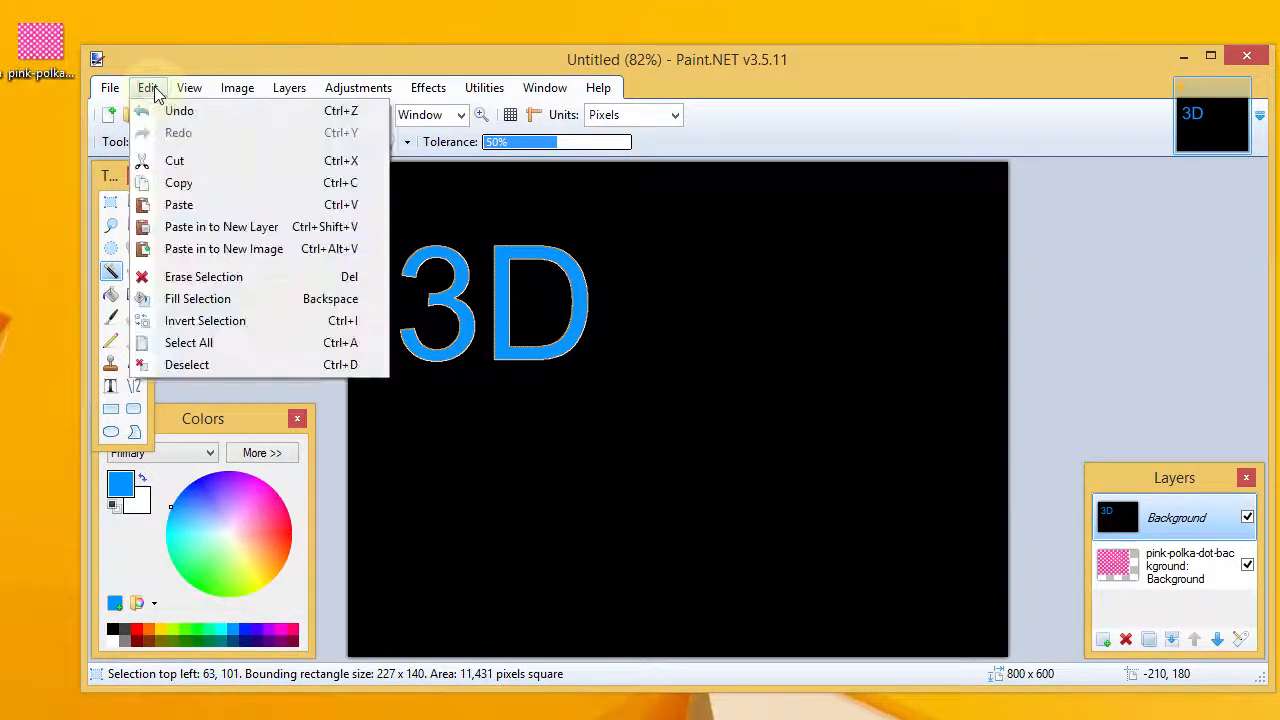
click(176, 186)
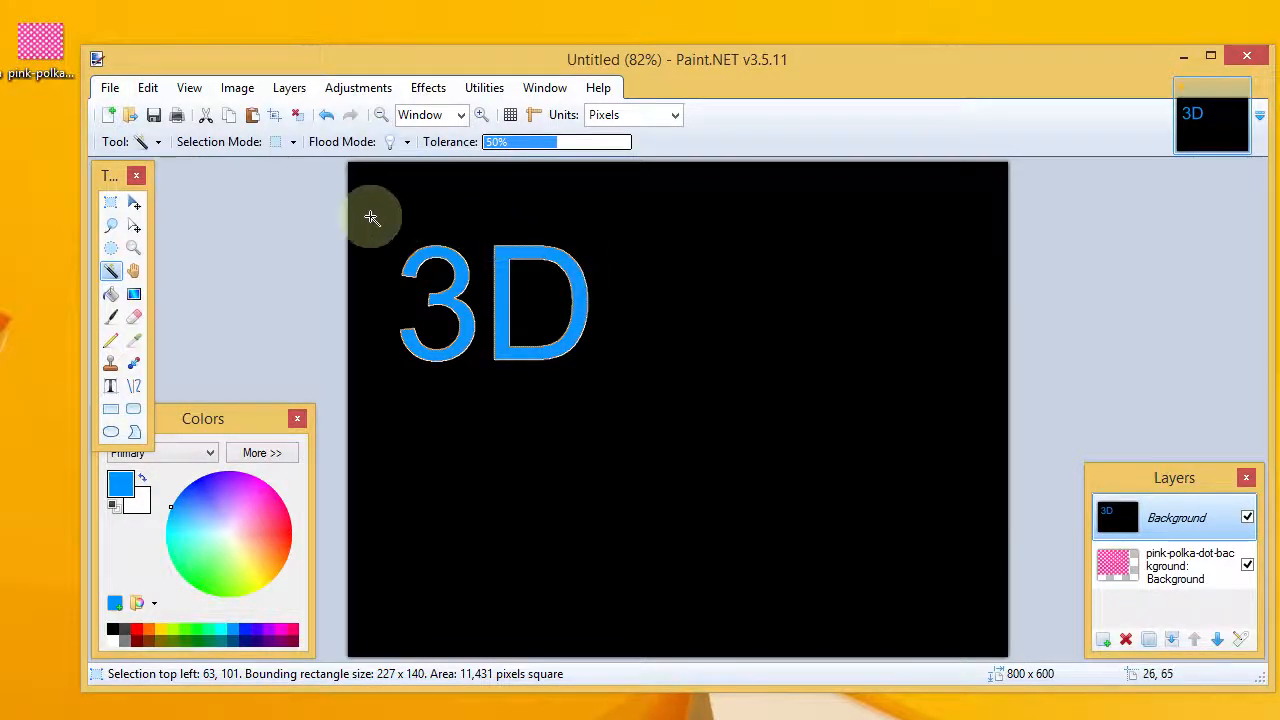
Step: Paste the copied letters over the deselected originals and offset the copy about 5 px left and 6 px up
click(111, 201)
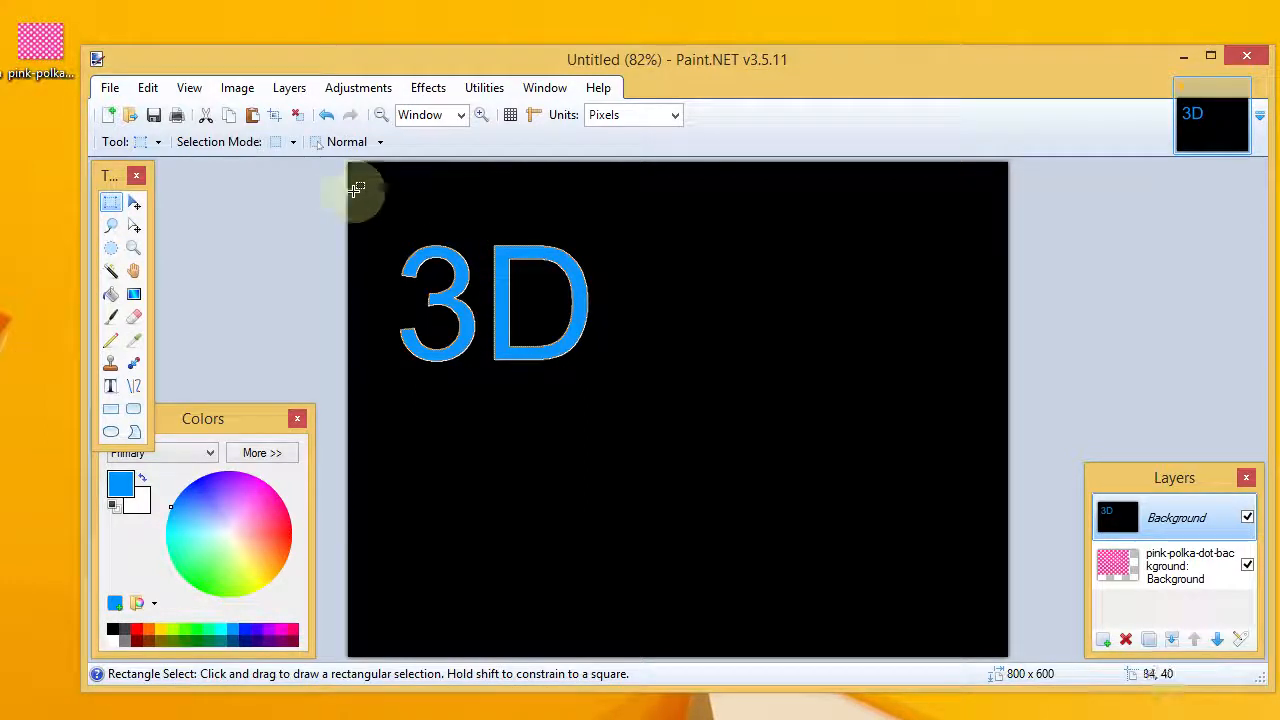
click(505, 208)
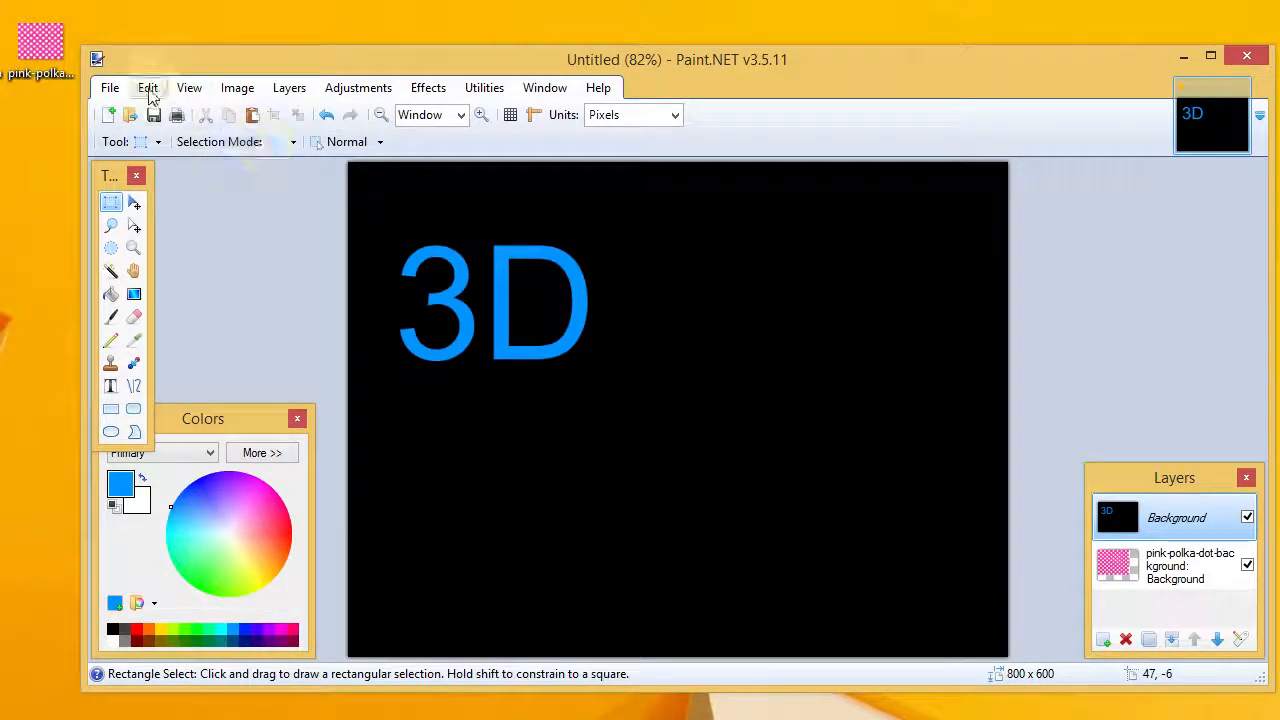
click(148, 88)
click(190, 208)
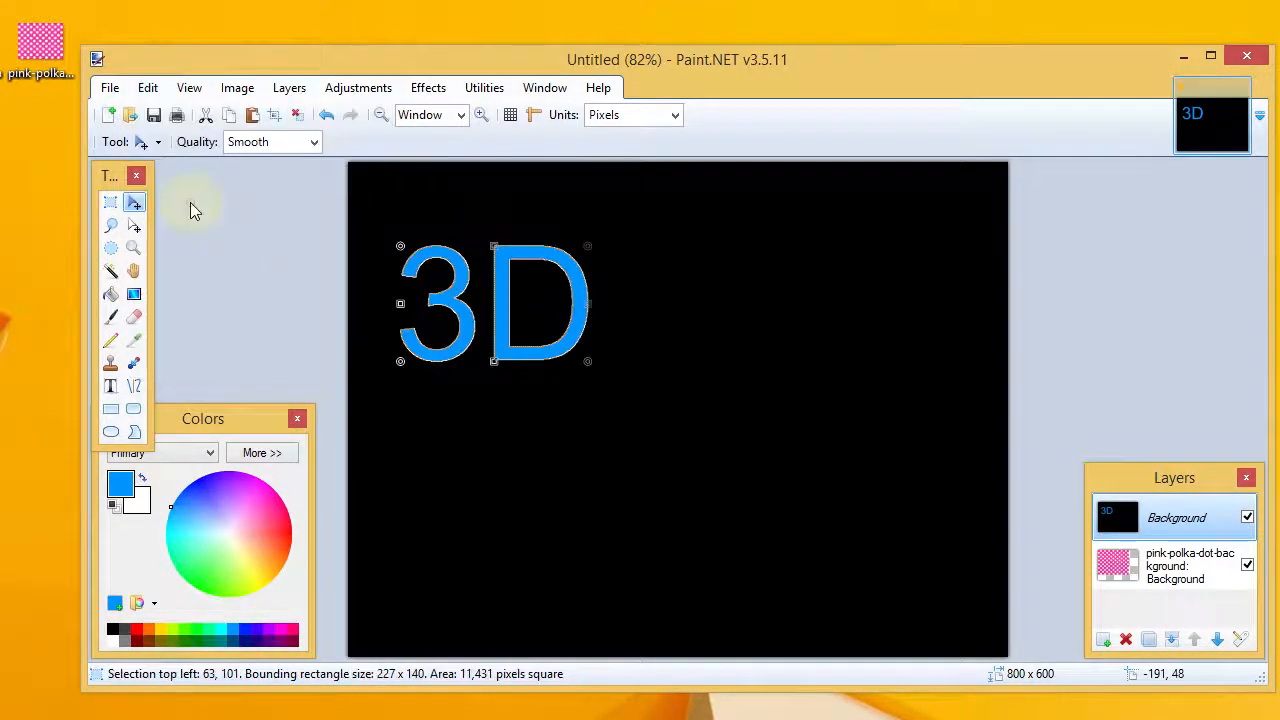
mouse_move(457, 266)
mouse_down()
mouse_move(484, 262)
mouse_move(493, 228)
mouse_move(530, 256)
mouse_move(634, 251)
mouse_move(663, 266)
mouse_move(431, 257)
mouse_move(444, 273)
mouse_move(434, 269)
mouse_move(453, 271)
mouse_move(443, 266)
mouse_move(457, 243)
mouse_move(434, 234)
mouse_move(457, 270)
mouse_up()
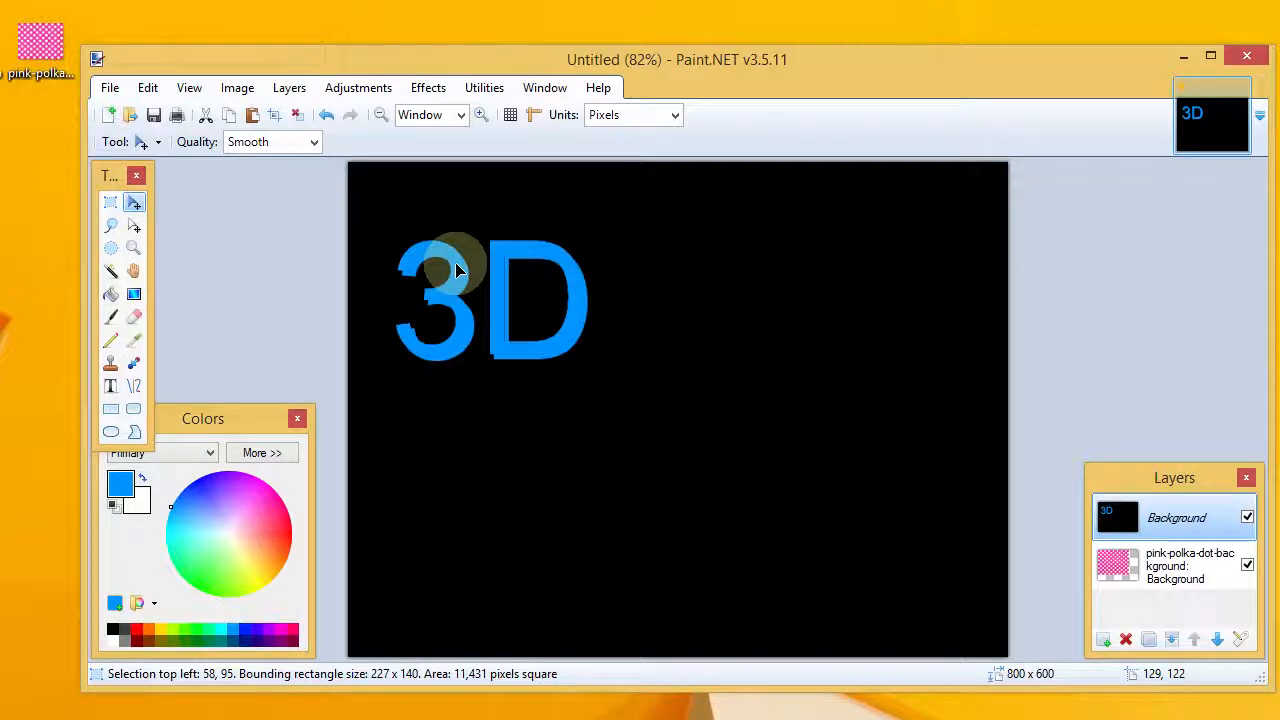
drag(457, 270, 455, 268)
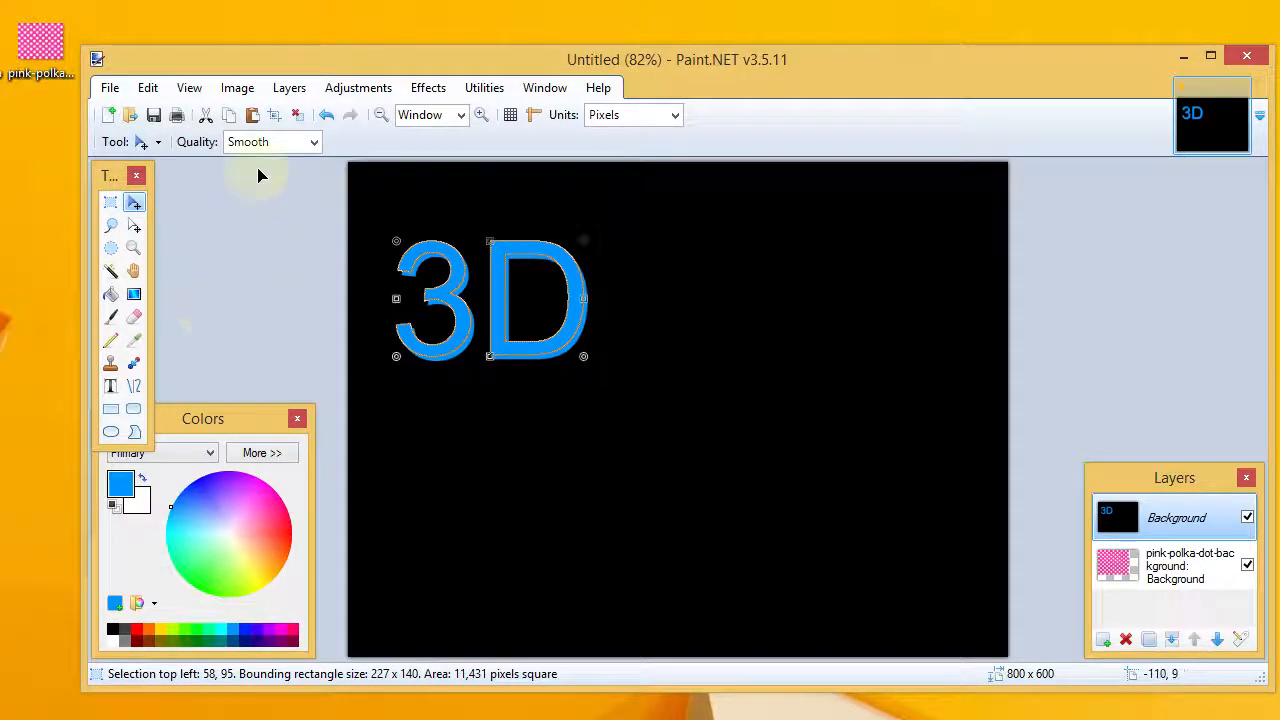
Step: Erase the selected offset letters from the Background layer and merge that layer down onto the polka-dot layer
click(148, 88)
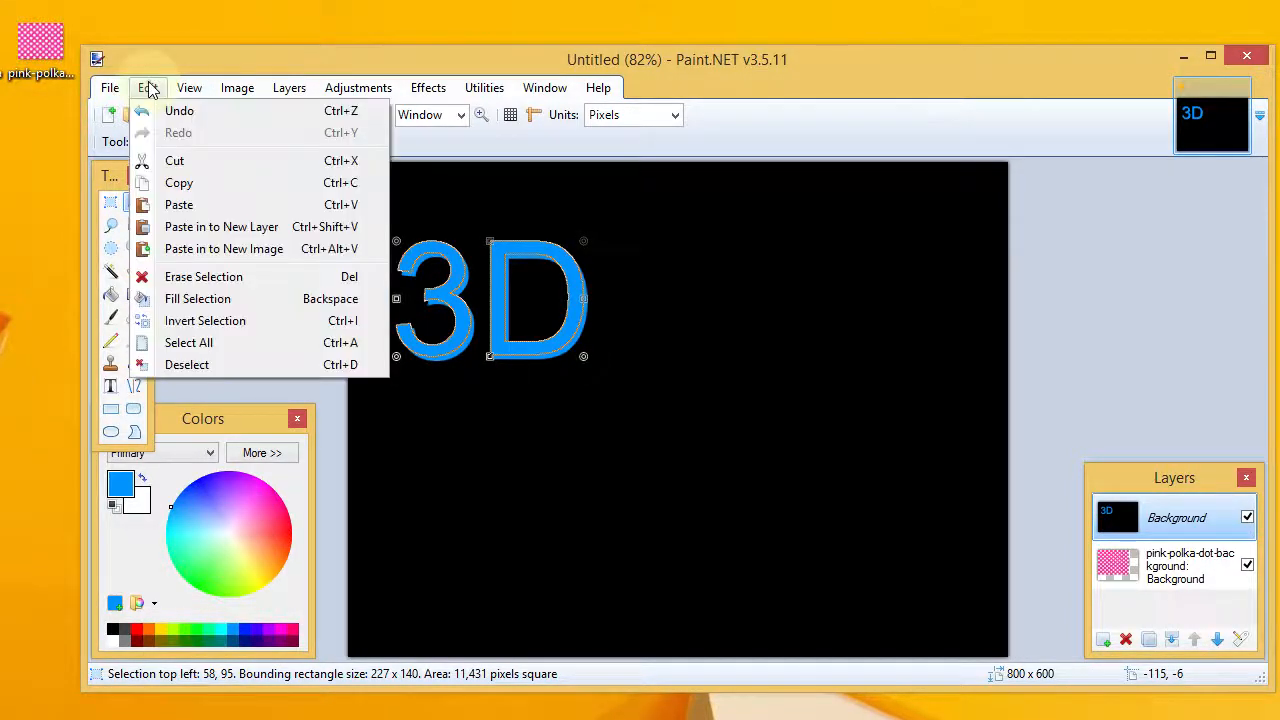
click(183, 279)
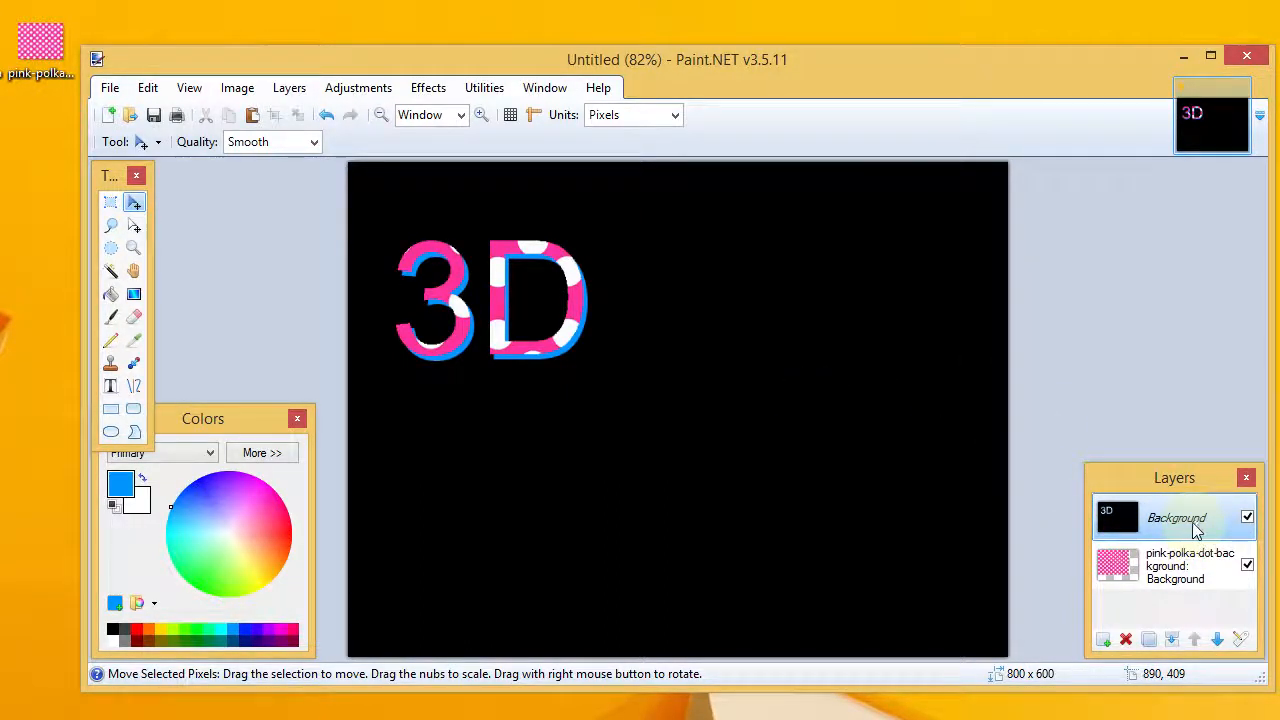
click(1172, 644)
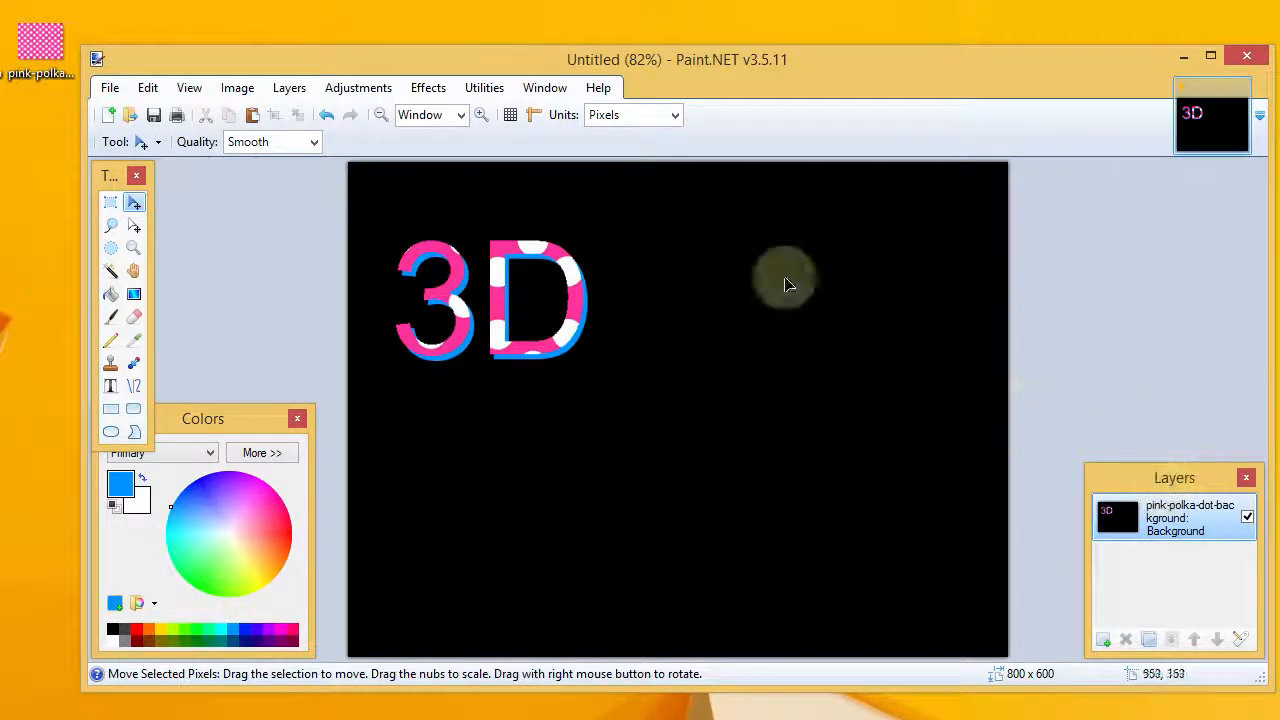
click(545, 90)
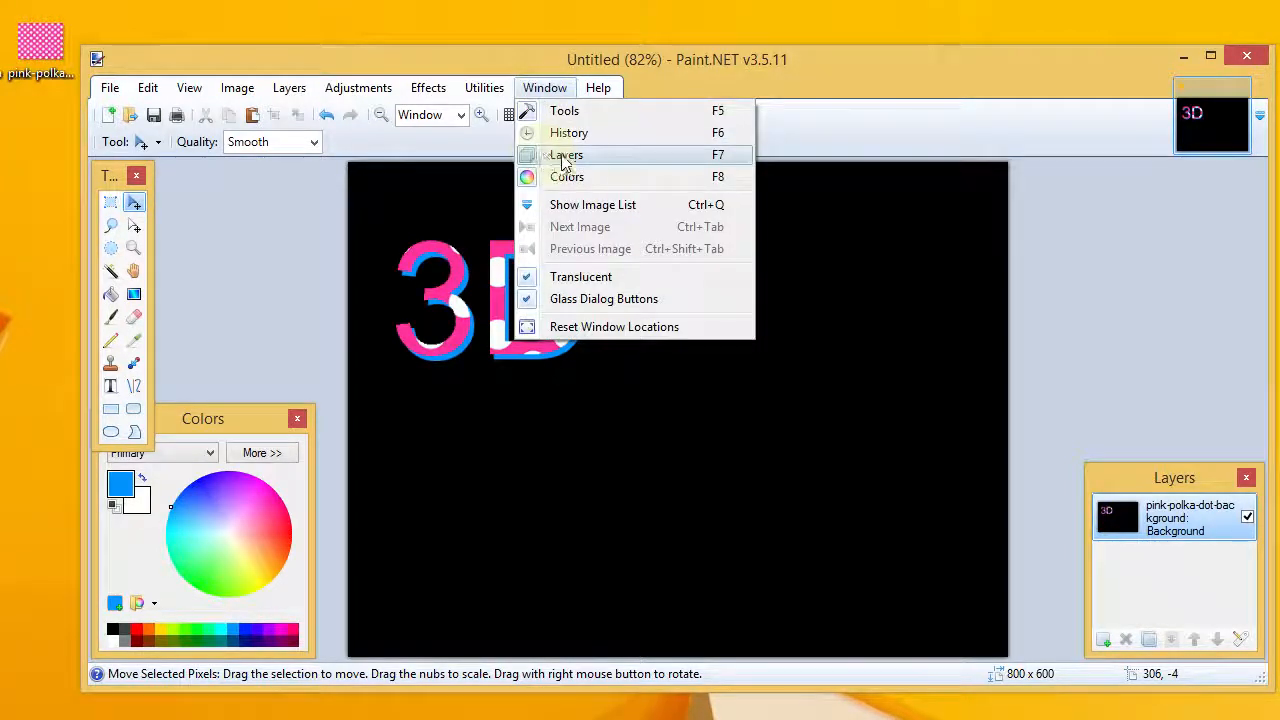
click(843, 100)
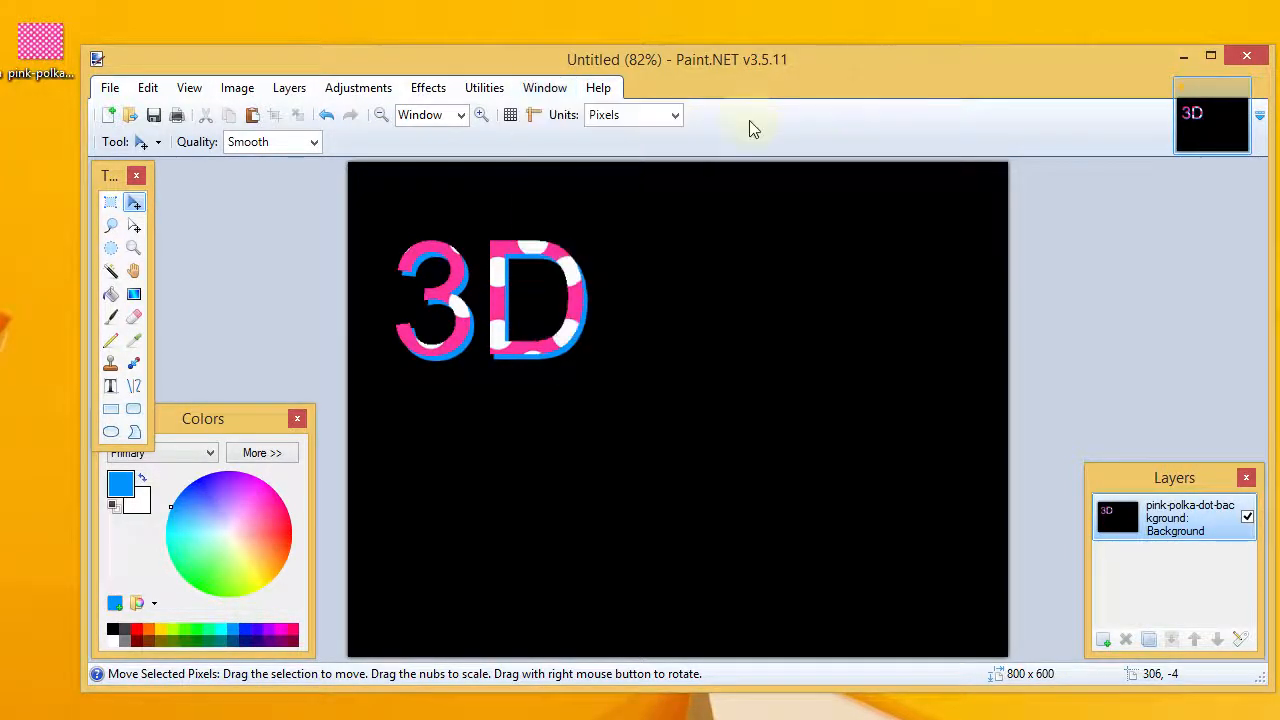